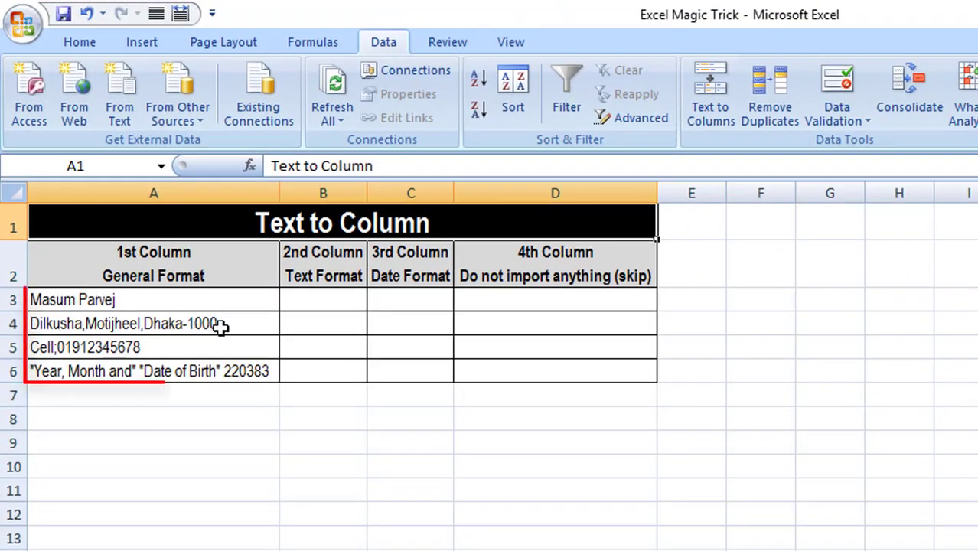
Start a Text to Columns conversion of cells A3:A6, treating the data as delimited
left_click_drag(225, 298, 228, 365)
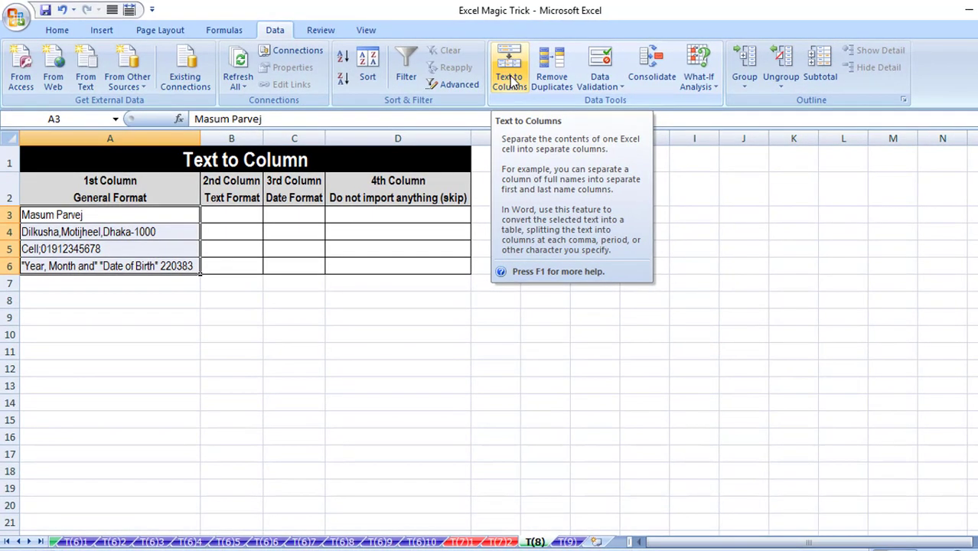
left_click(510, 76)
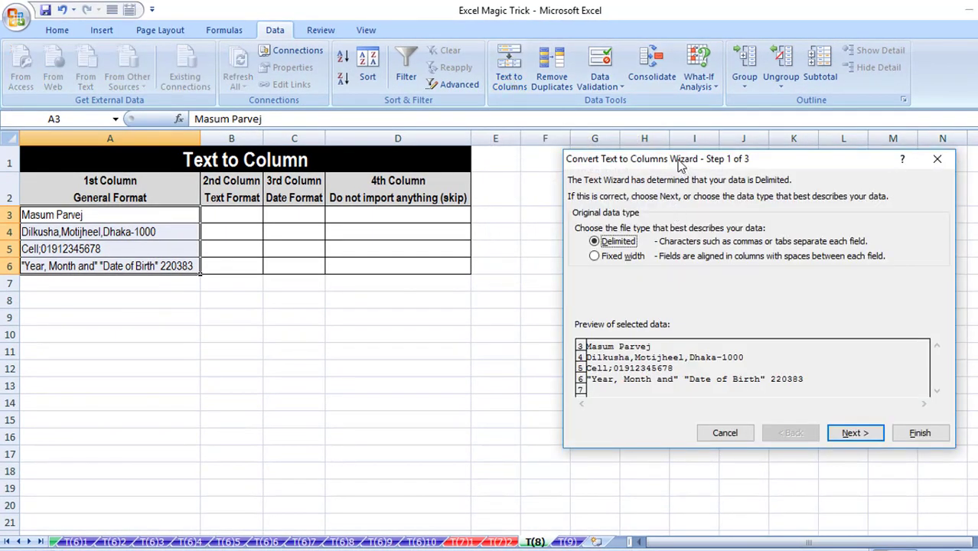
left_click_drag(678, 164, 634, 161)
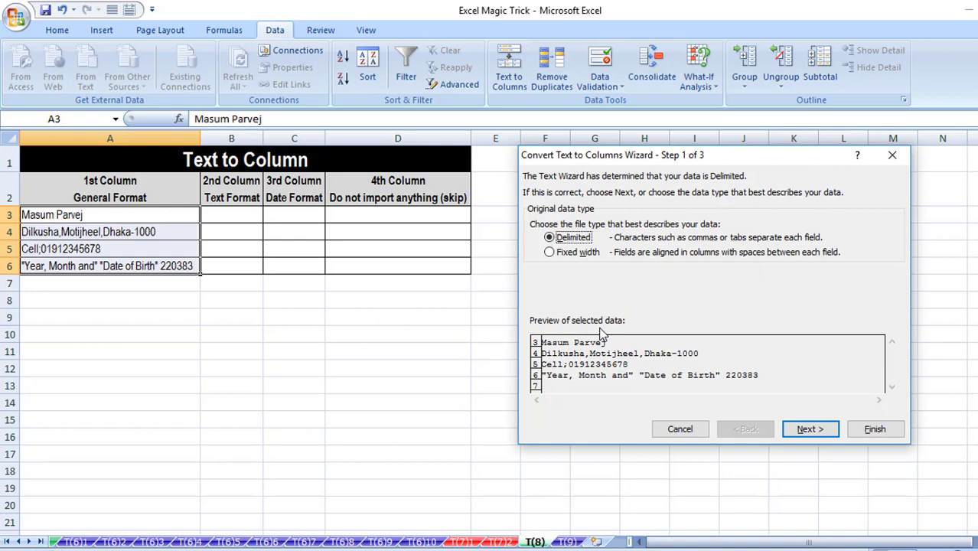
left_click(816, 430)
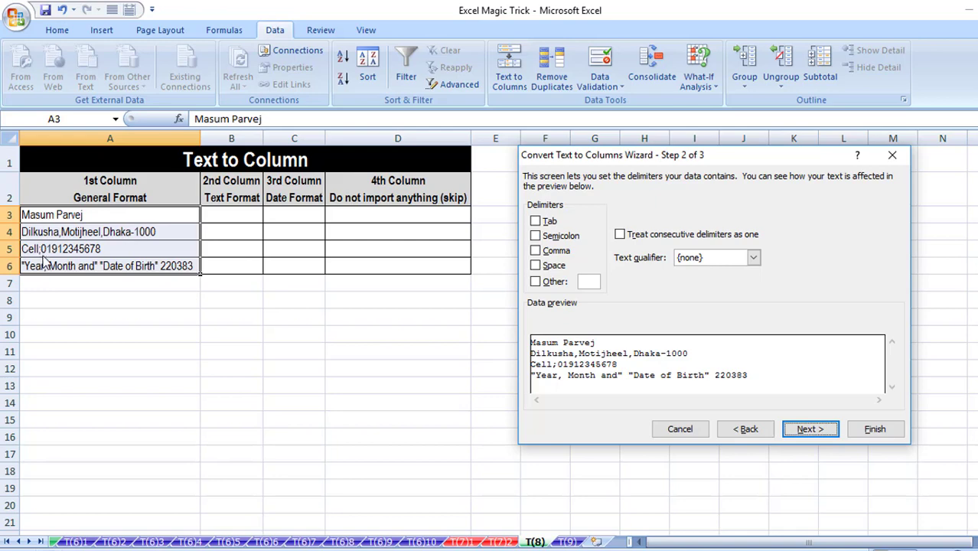
Set semicolon, comma, space and the custom character "-" as the delimiters for the split
left_click(536, 236)
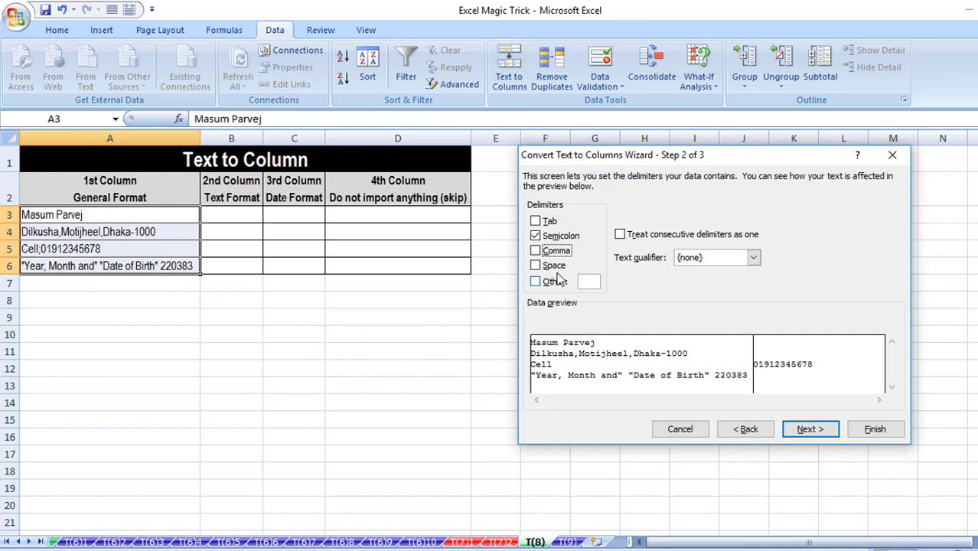
left_click(535, 251)
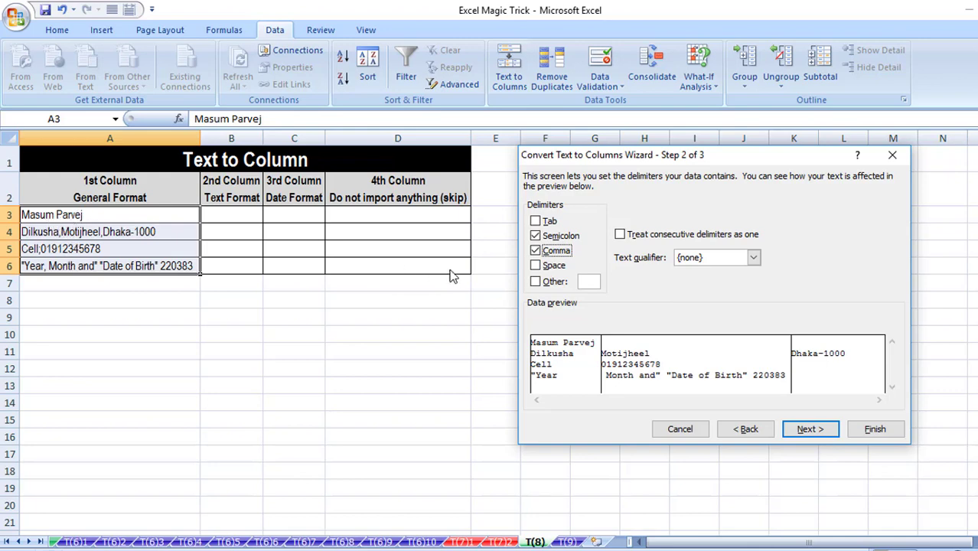
left_click(536, 265)
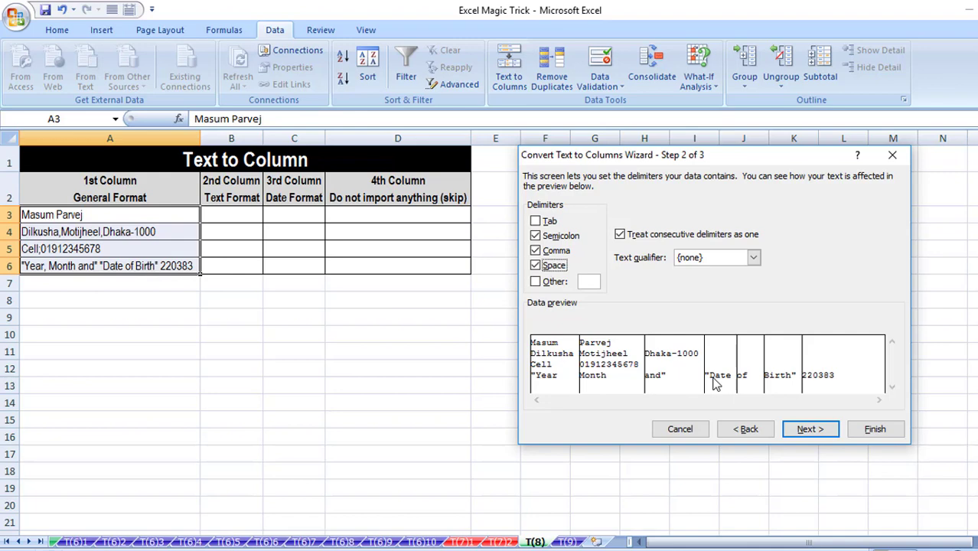
left_click(535, 283)
type("-")
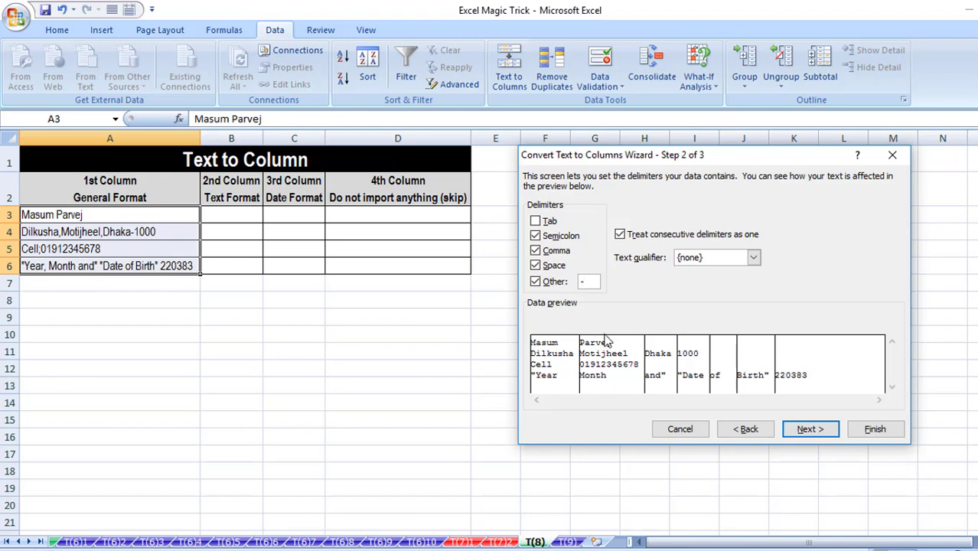
Try splitting without merging consecutive delimiters, restore treating them as one, and set the text qualifier to the double quotation mark
left_click(620, 235)
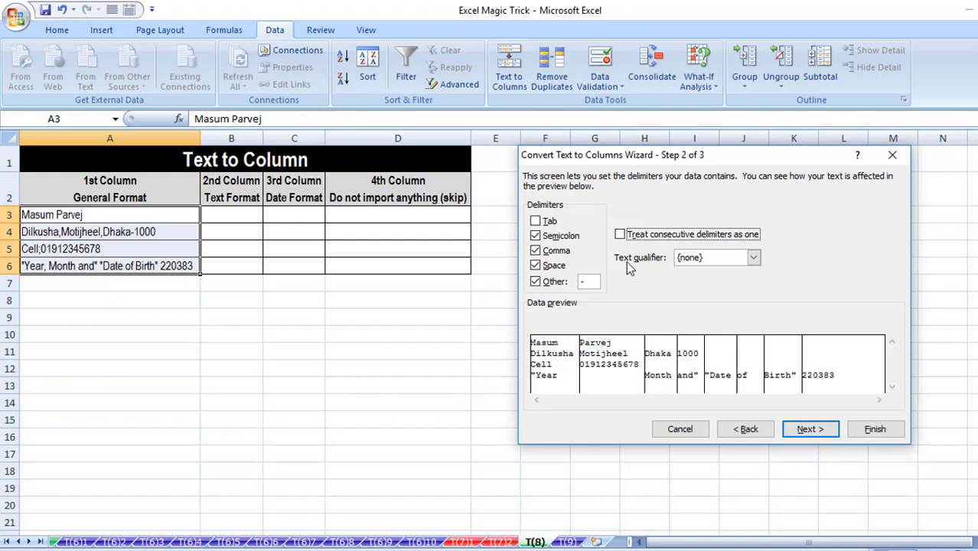
left_click(619, 235)
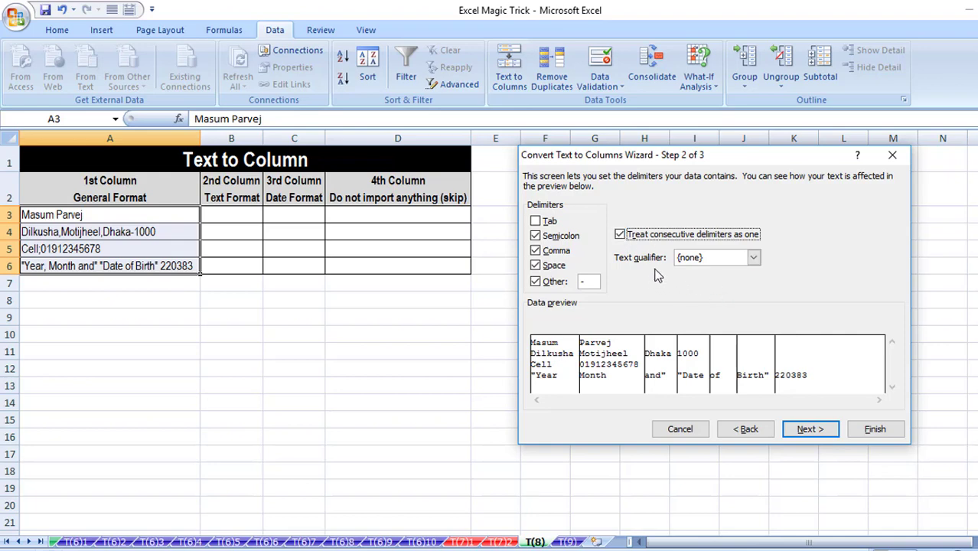
left_click(754, 258)
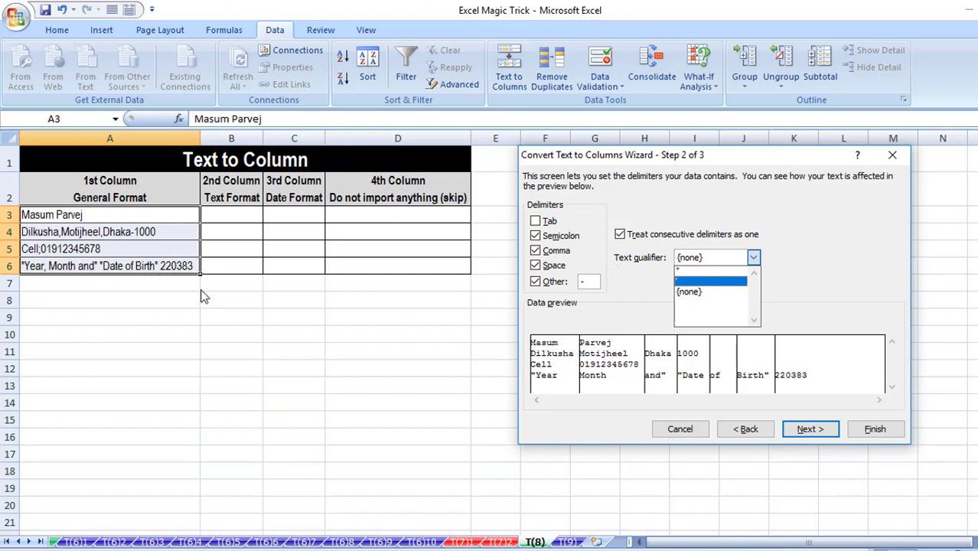
left_click(692, 269)
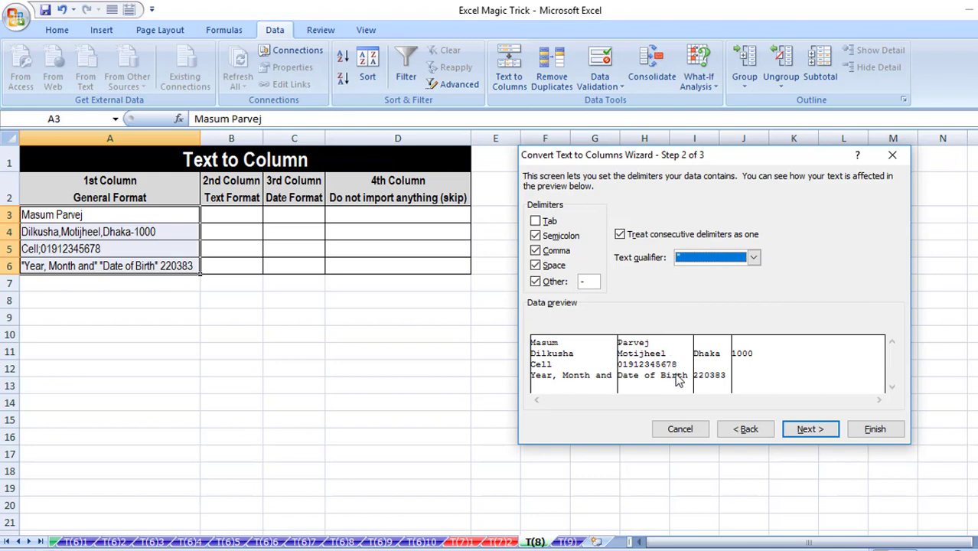
left_click(808, 431)
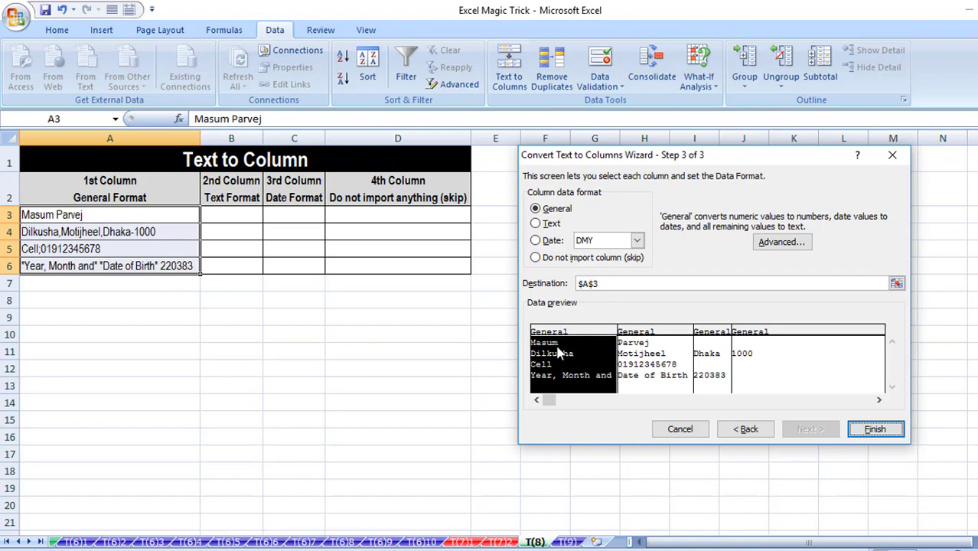
Set the second preview column's data format to Text and the third column's to Date in DMY order
left_click(648, 335)
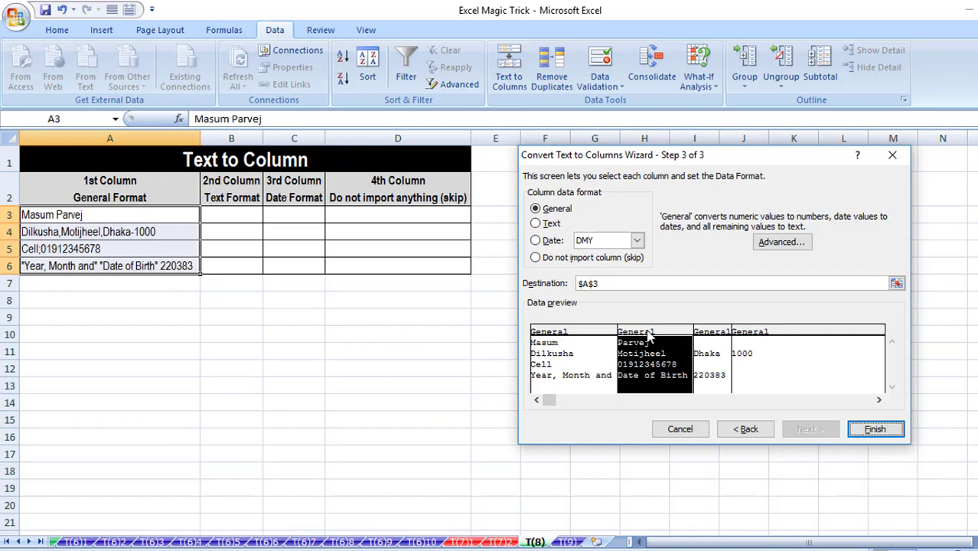
left_click(548, 226)
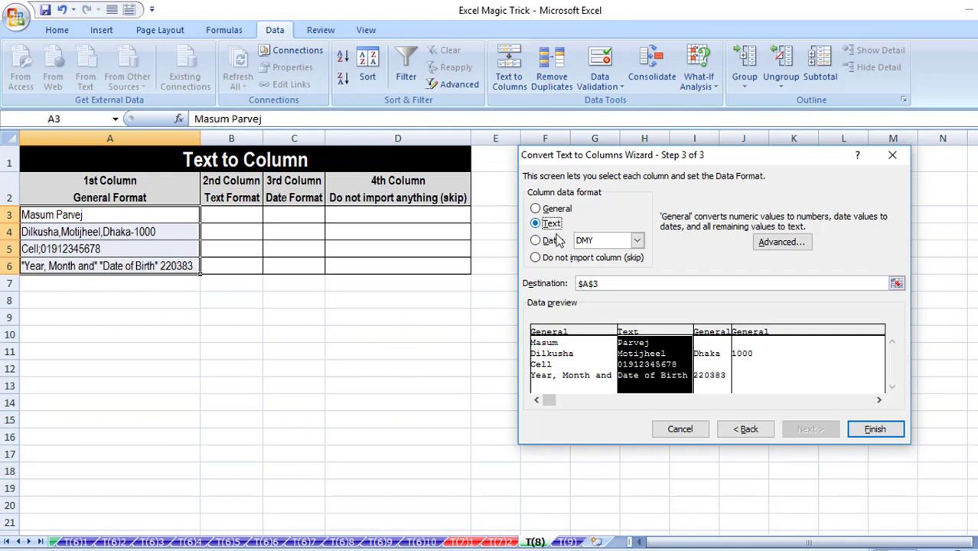
left_click(715, 337)
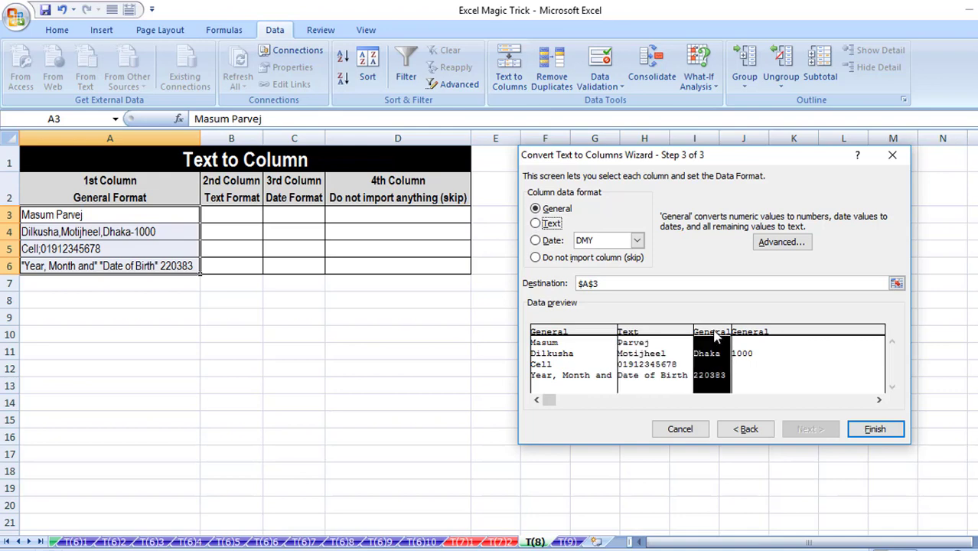
left_click(536, 241)
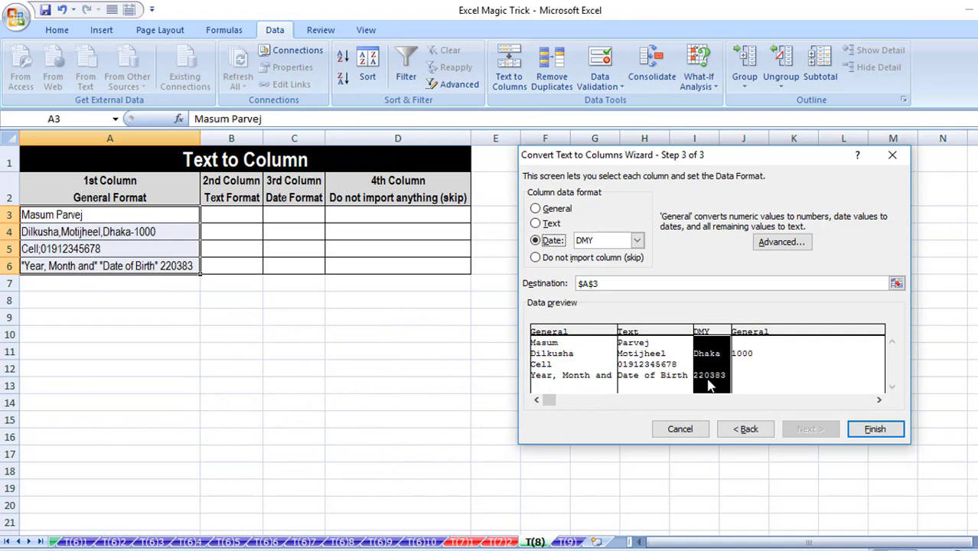
Exclude the fourth preview column from the import and finish the conversion, replacing the contents of the destination cells
left_click(772, 337)
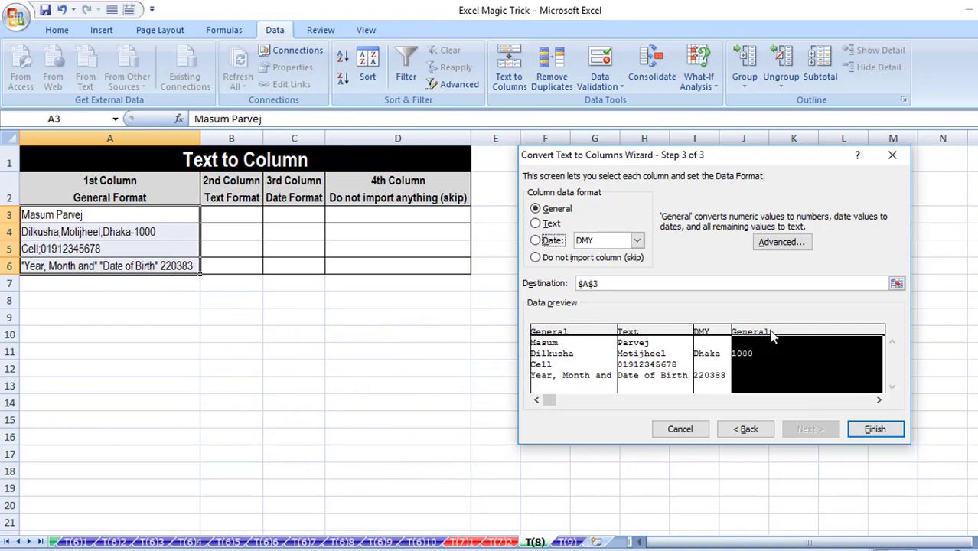
left_click(536, 258)
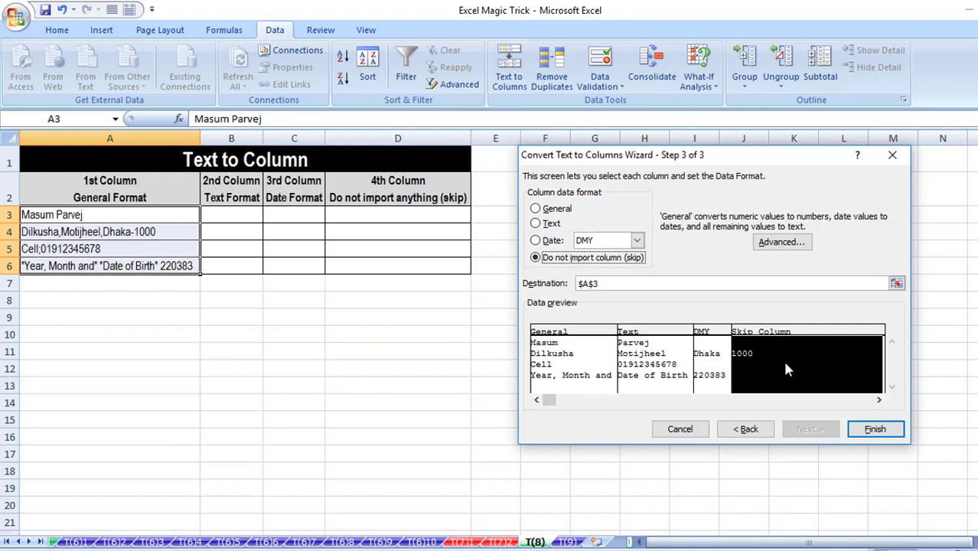
left_click(875, 429)
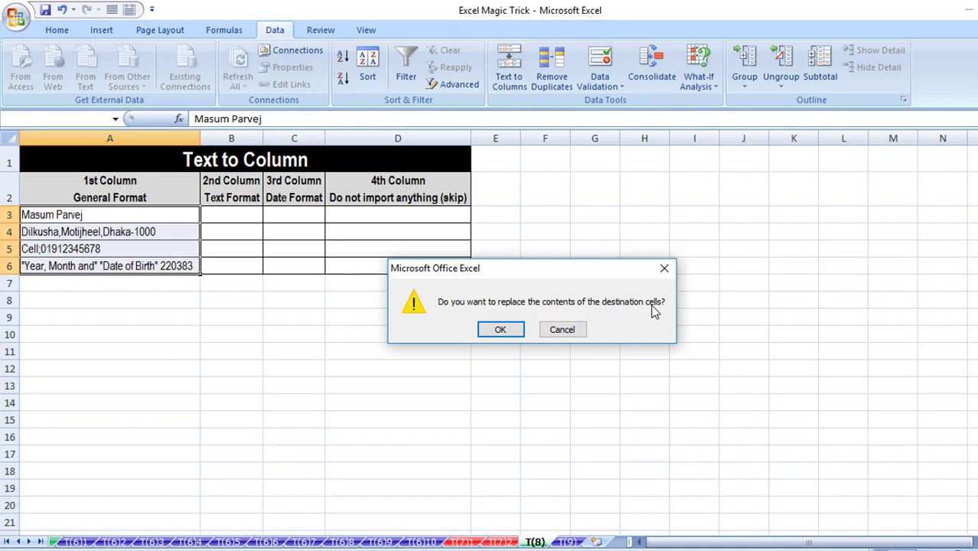
left_click(501, 330)
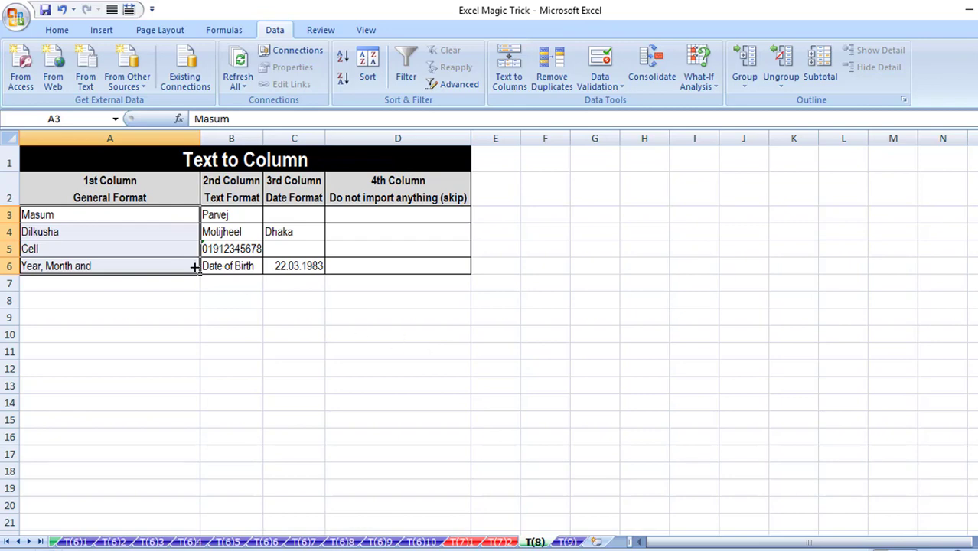
Examine the split data in columns A to C, including the number formats of B3:B6 and C3:C6
left_click(118, 138)
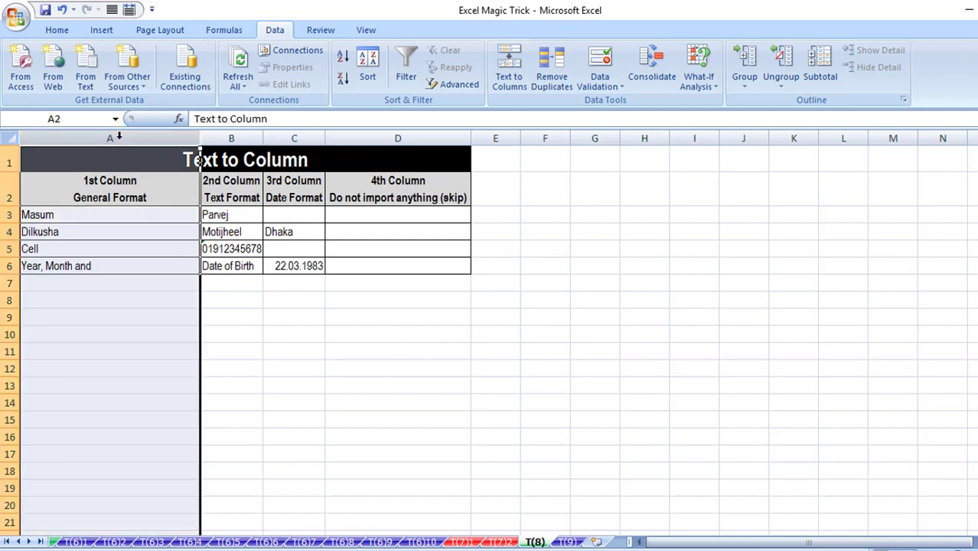
left_click(143, 217)
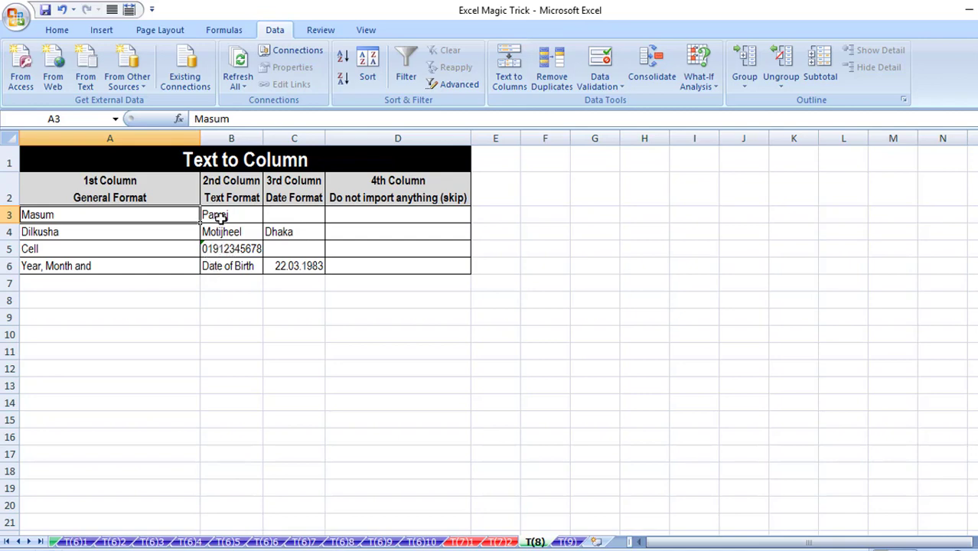
left_click_drag(220, 217, 225, 258)
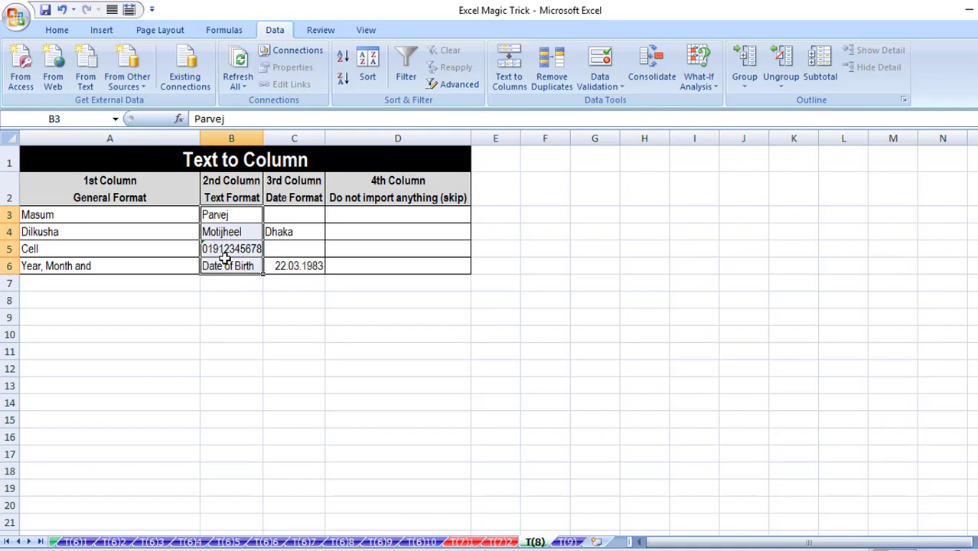
left_click(64, 30)
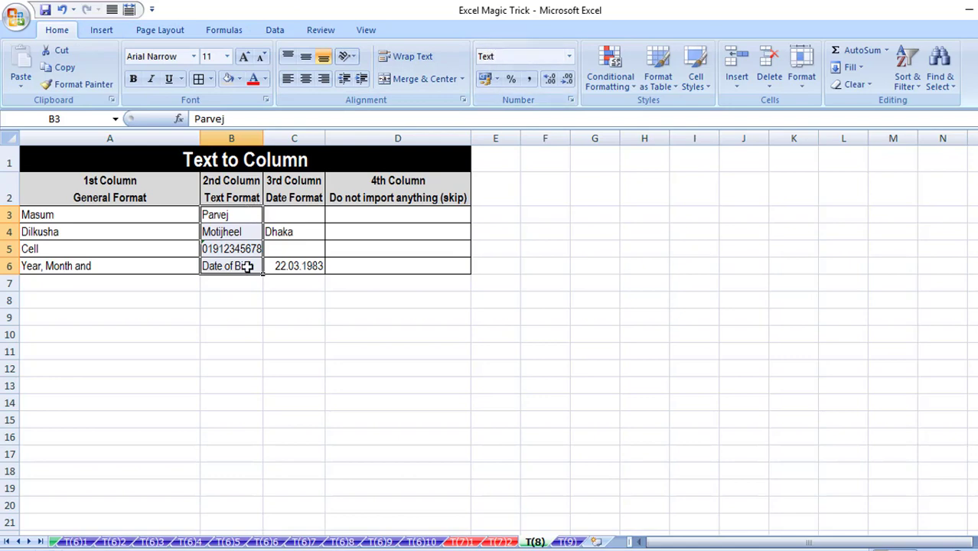
left_click(243, 249)
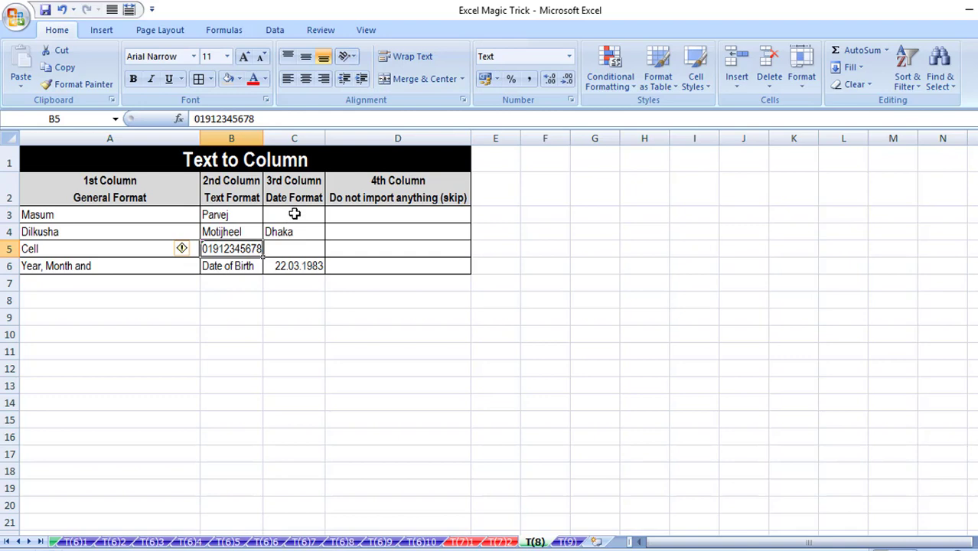
left_click_drag(293, 215, 299, 260)
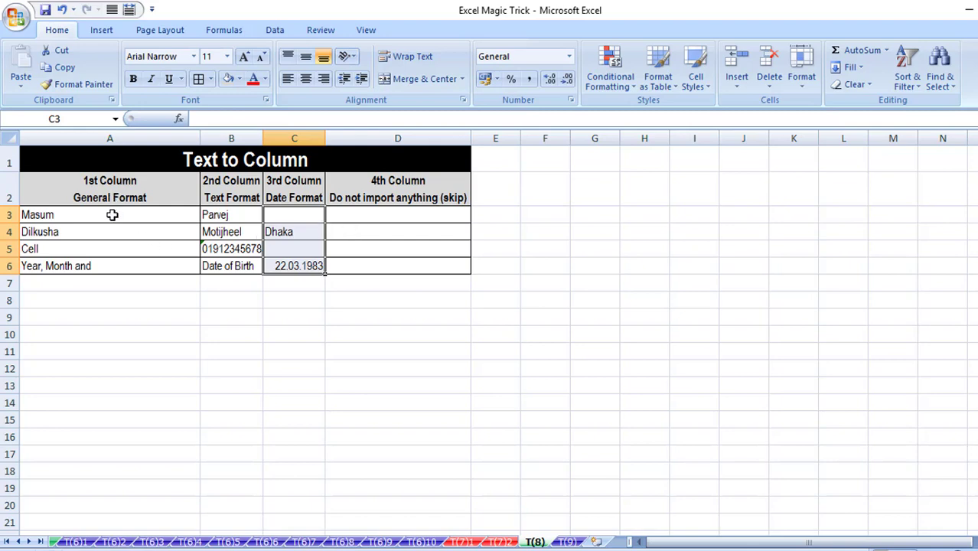
Start a second Text to Columns conversion of A3:A6, this time using fixed-width fields
left_click_drag(112, 214, 111, 264)
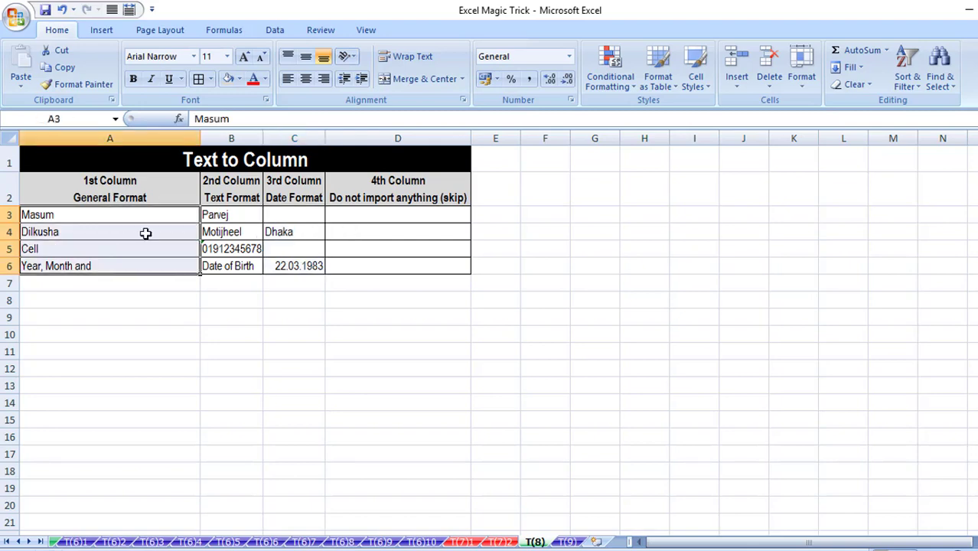
left_click(275, 32)
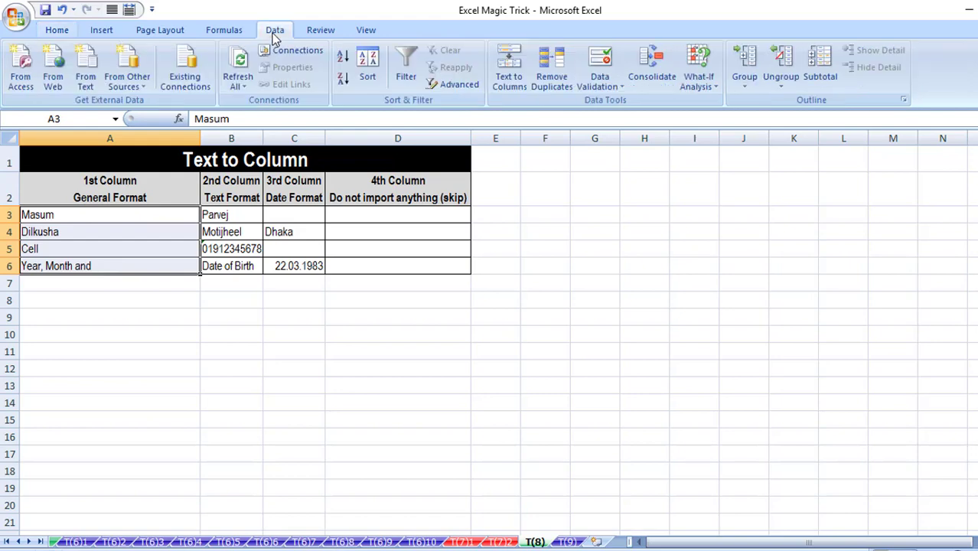
left_click(520, 79)
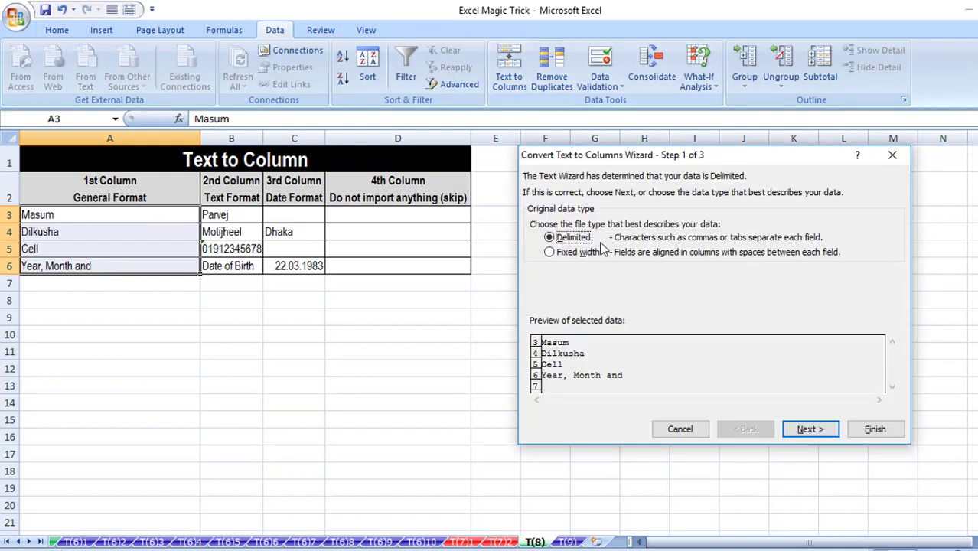
left_click(550, 254)
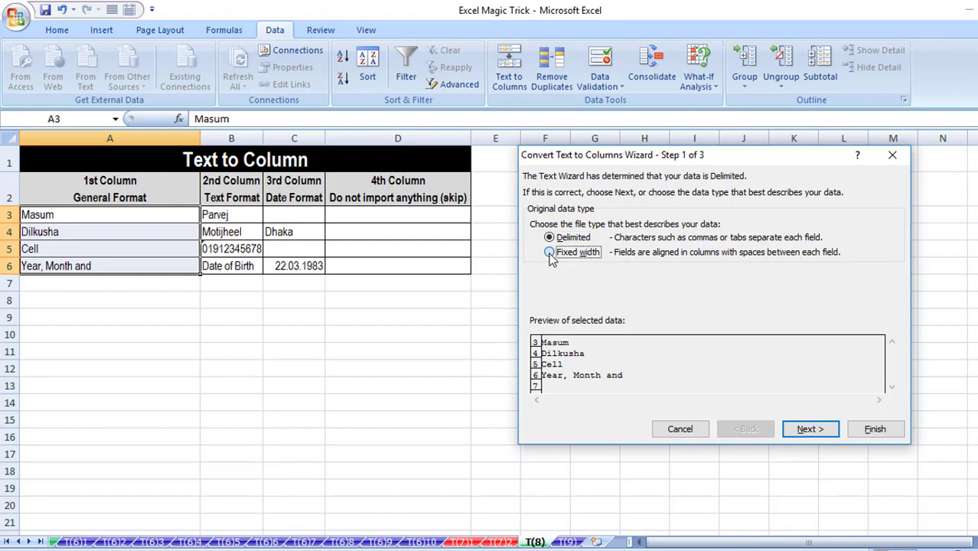
left_click(810, 429)
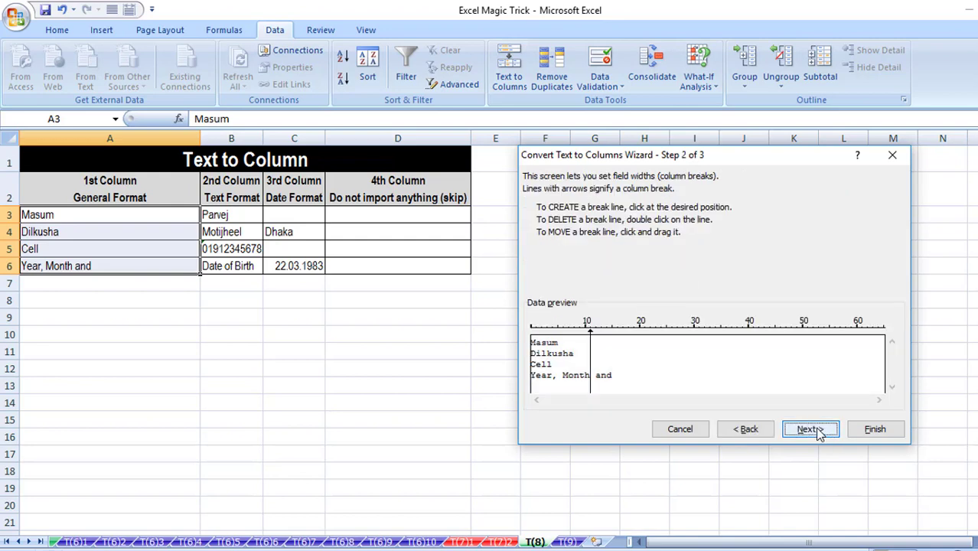
Add column breaks after the first and second characters and finish the fixed-width split, replacing the contents of the destination cells
left_click(536, 340)
left_click(539, 349)
left_click(542, 350)
left_click(811, 430)
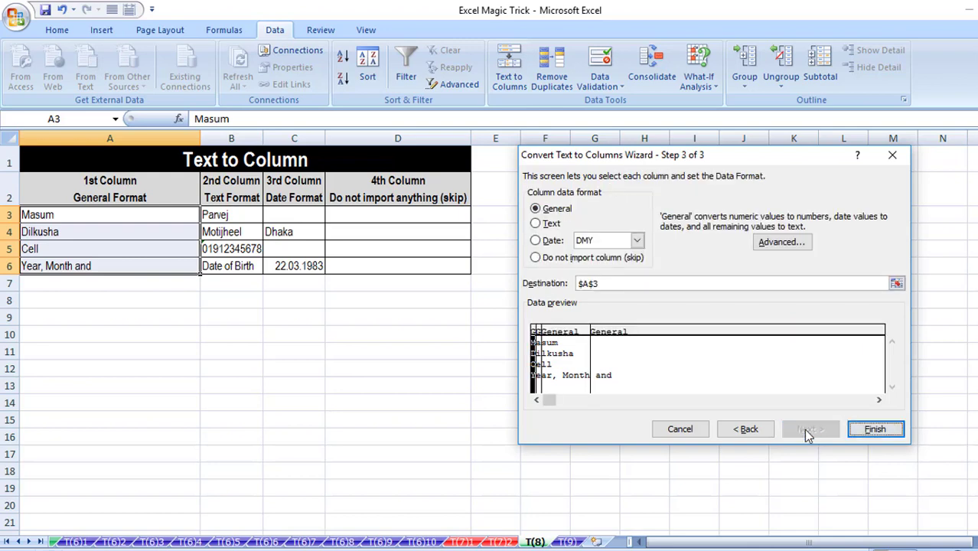
left_click(763, 431)
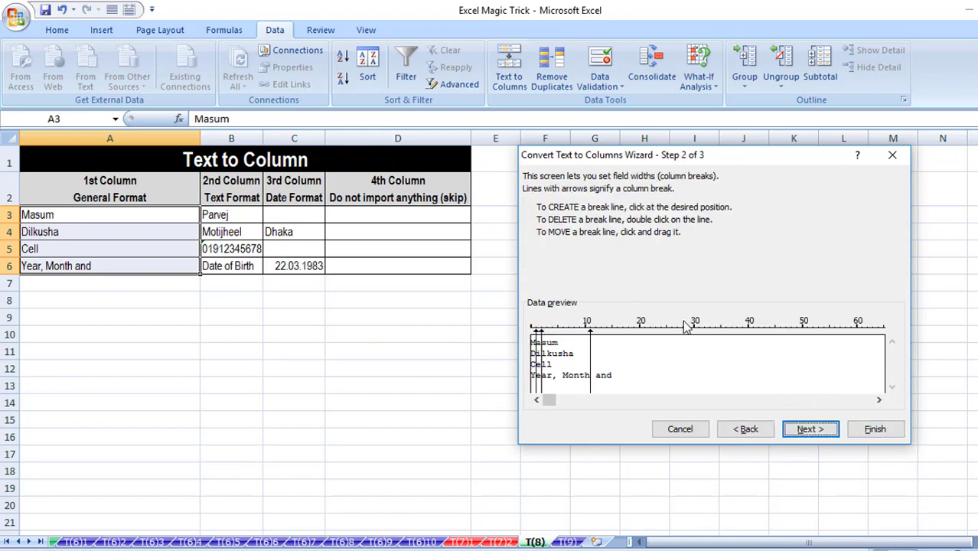
left_click(880, 430)
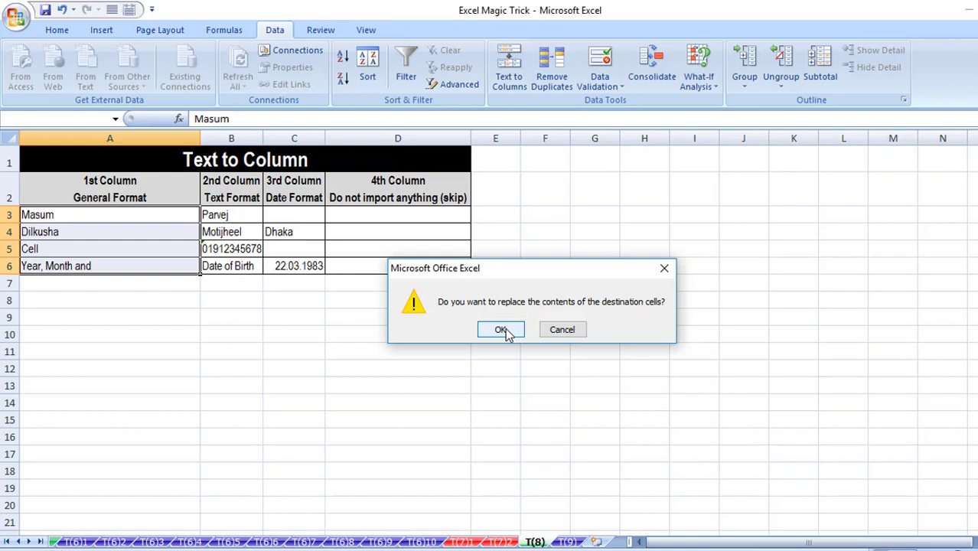
left_click(501, 330)
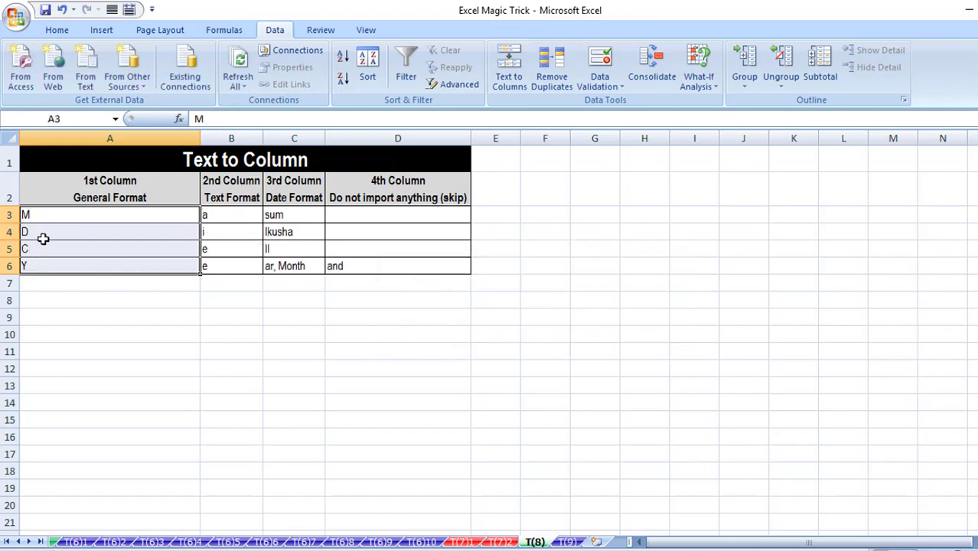